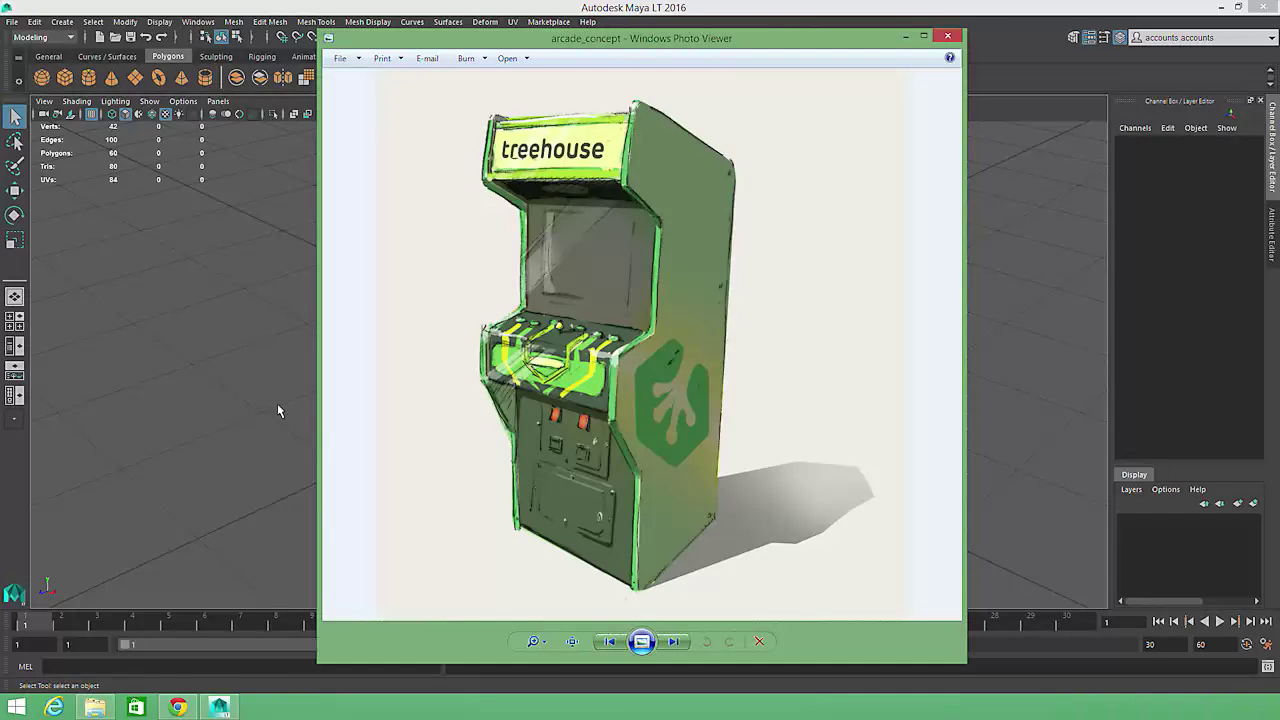
Close the concept image viewer and turn the Heads Up Display poly count readout off.
click(960, 37)
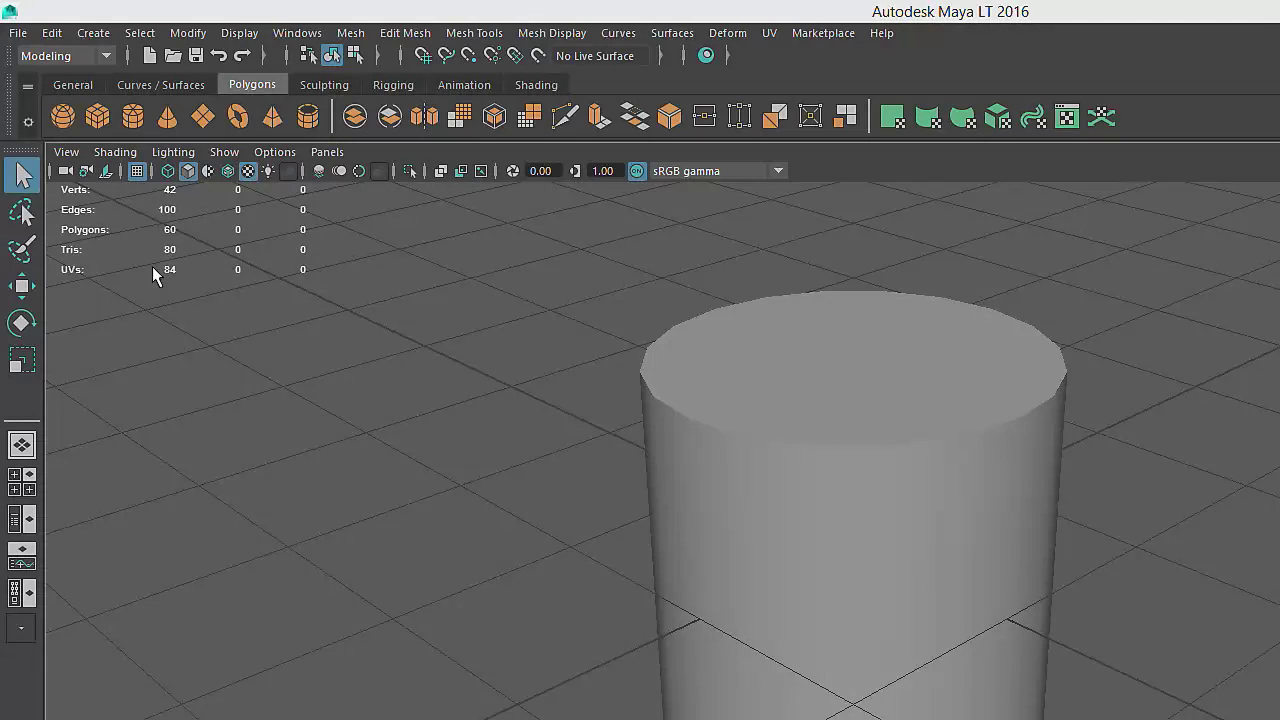
click(244, 33)
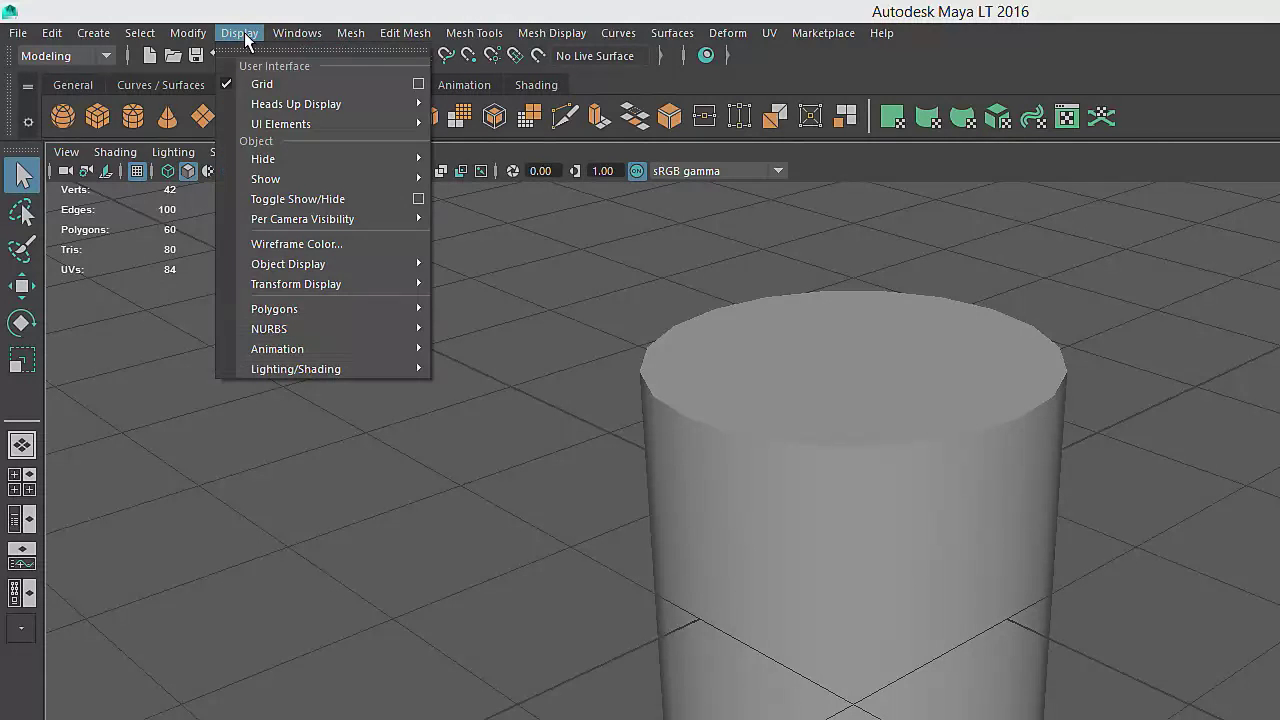
mouse_move(296, 104)
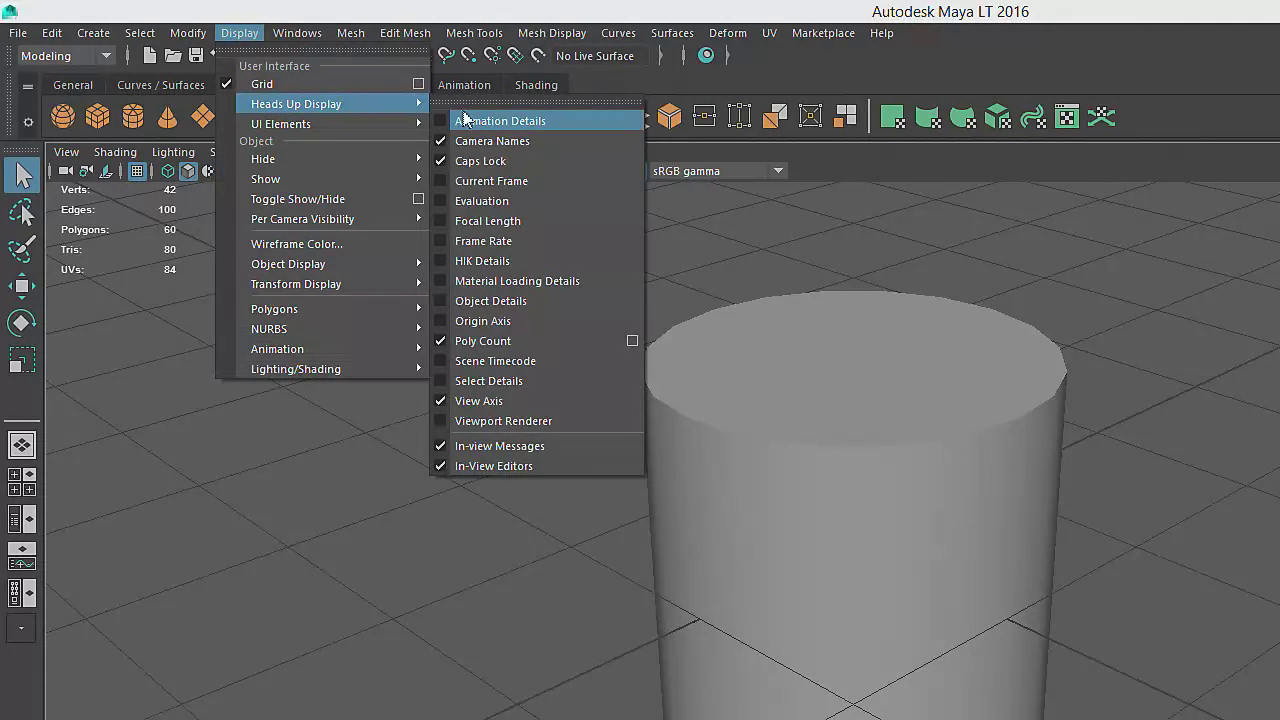
click(508, 341)
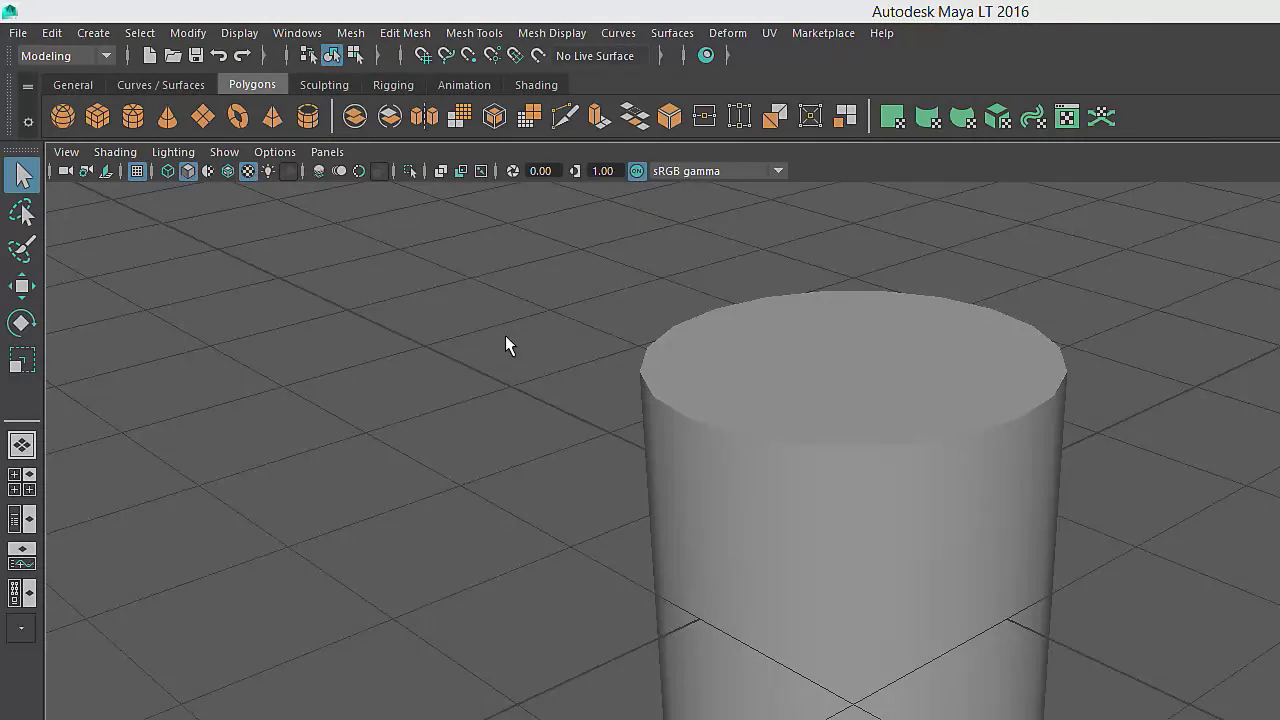
Turn the poly count readout back on and select the cylinder to show its 42 verts, 100 edges, 80 tris.
click(240, 33)
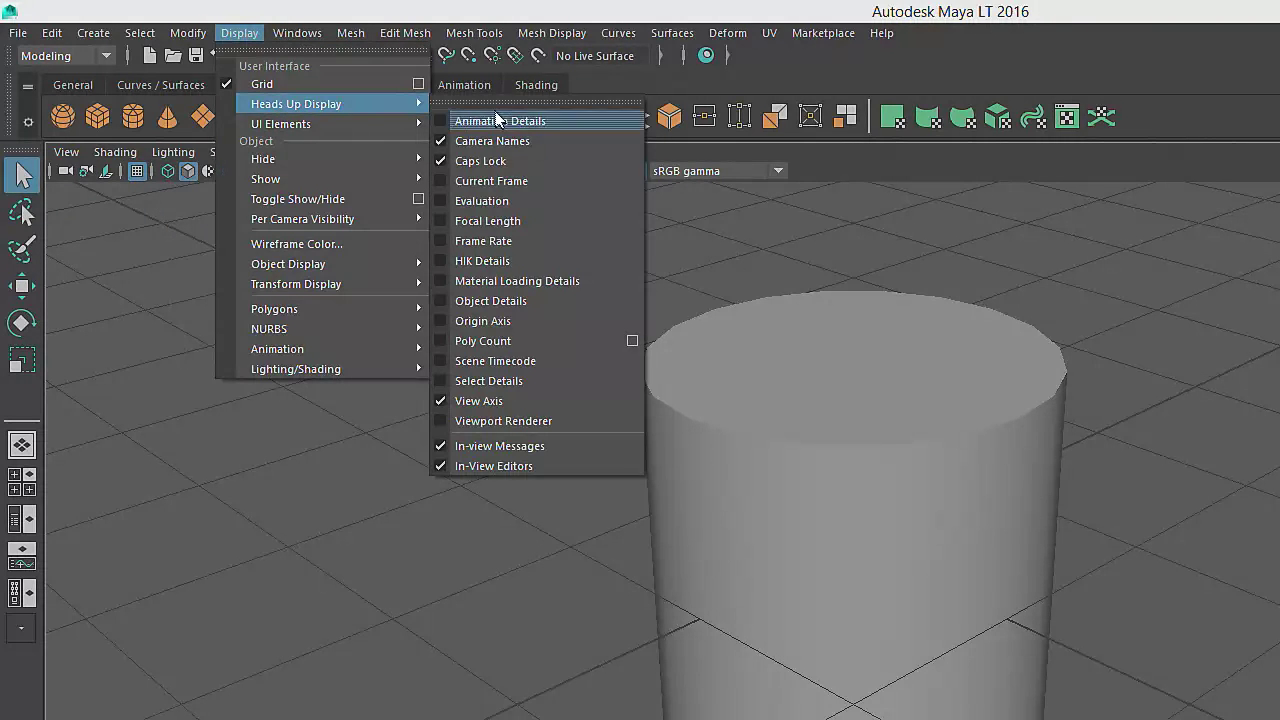
click(510, 341)
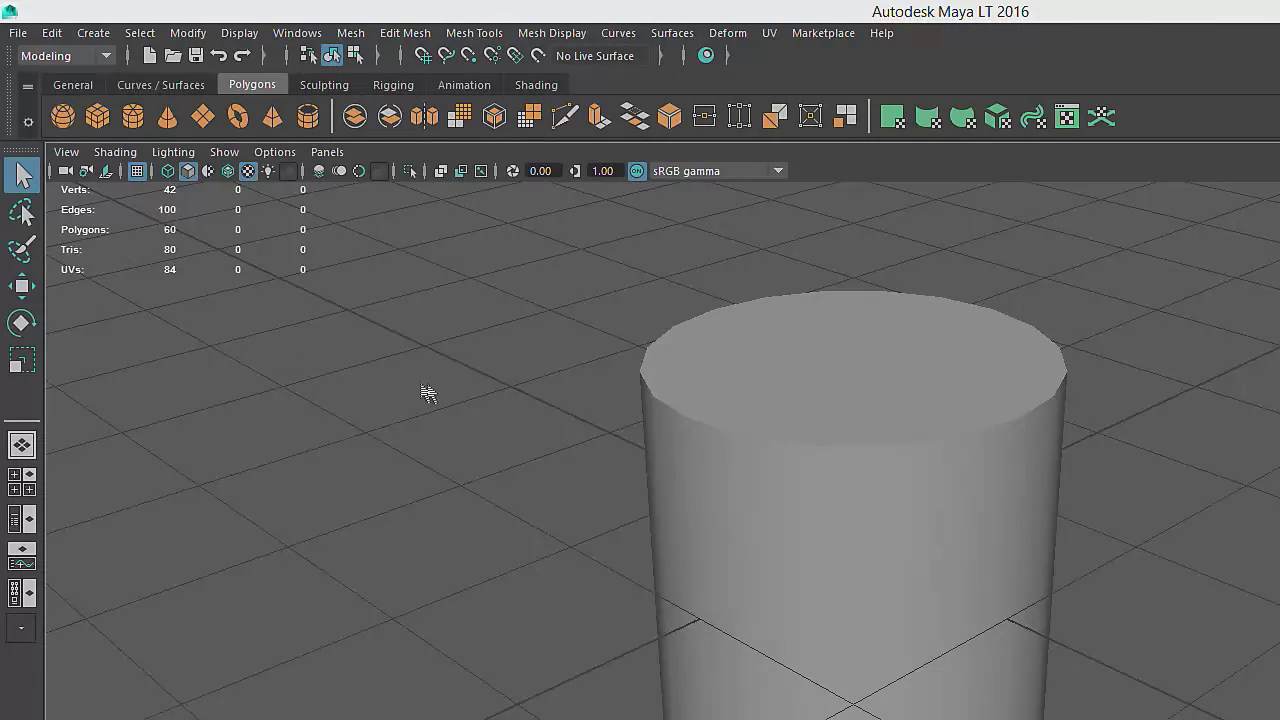
click(704, 474)
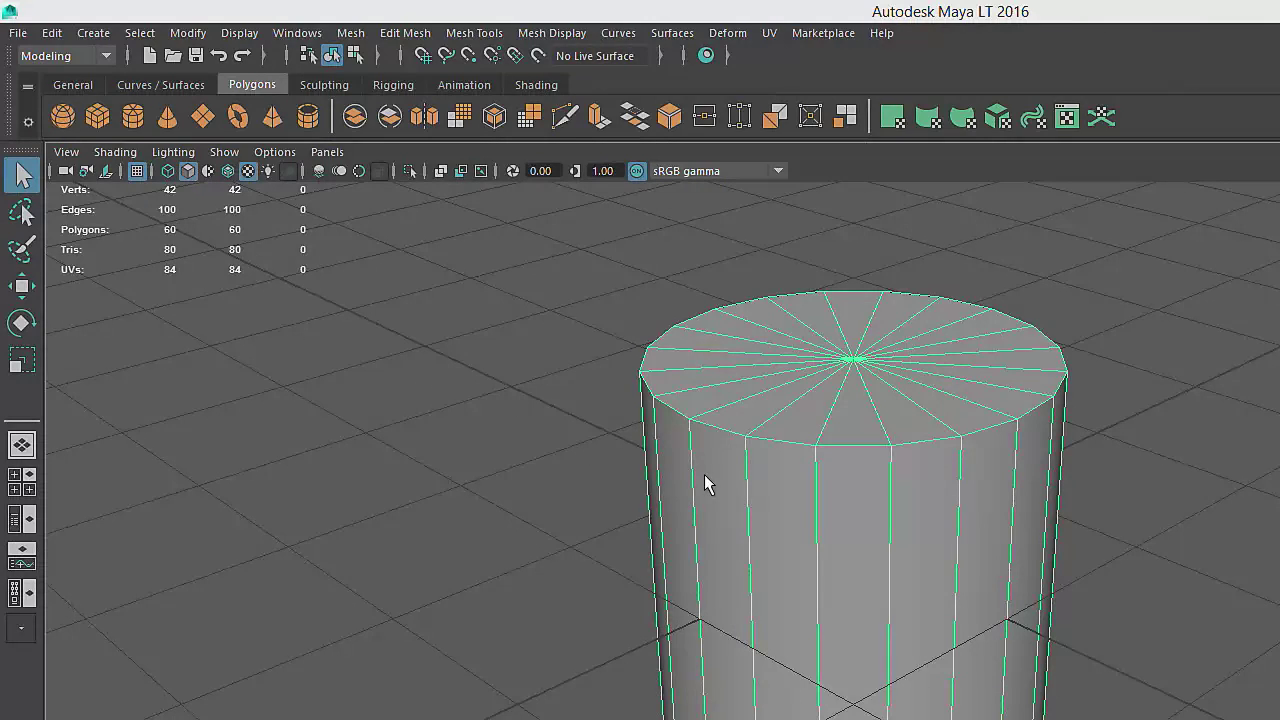
Reselect the cylinder, switch to Face mode and marquee-select faces on its right side.
click(282, 356)
click(678, 453)
right_drag(1152, 301, 1100, 332)
drag(1099, 318, 997, 502)
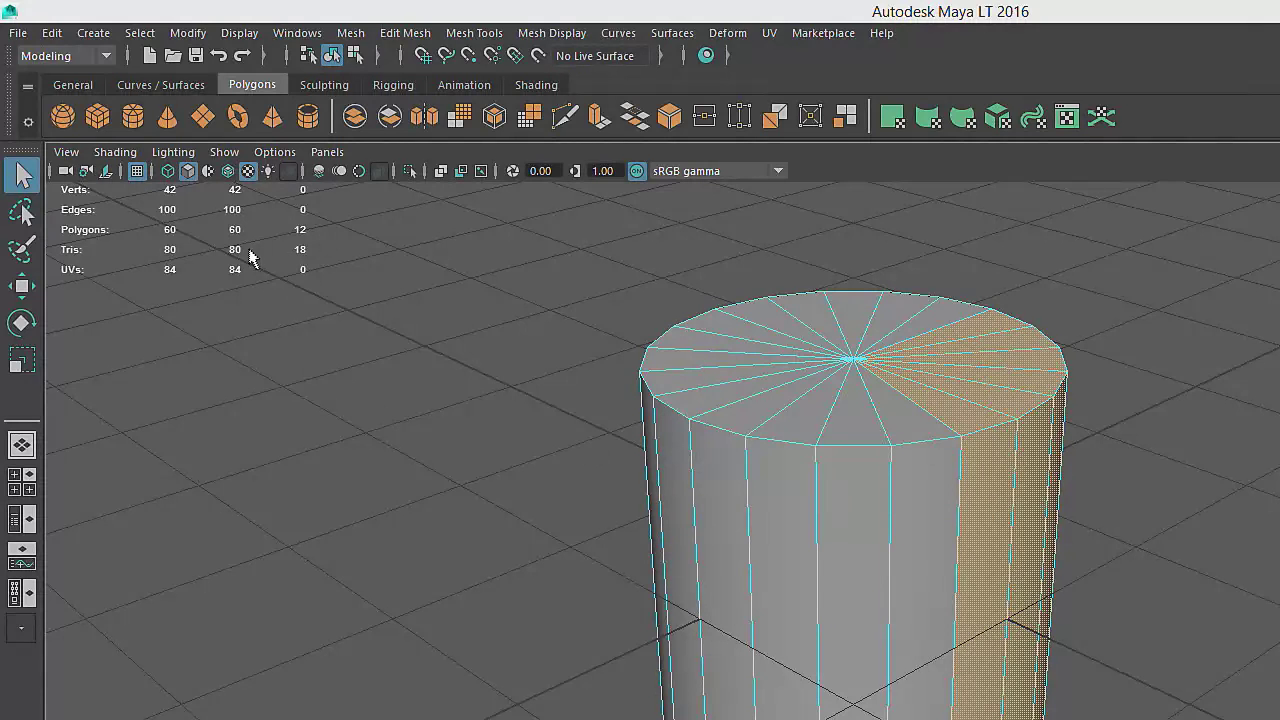
Return the cylinder to Object Mode and deselect it so selected counts read 0.
right_click(760, 452)
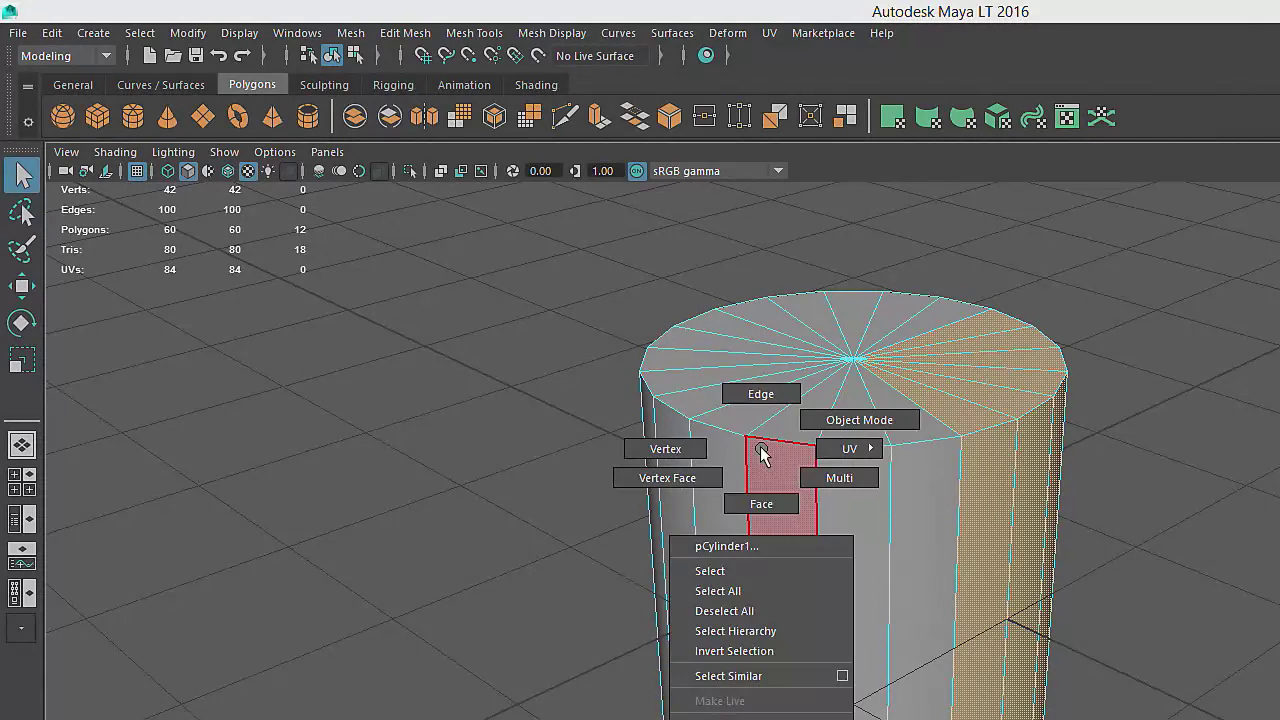
click(743, 568)
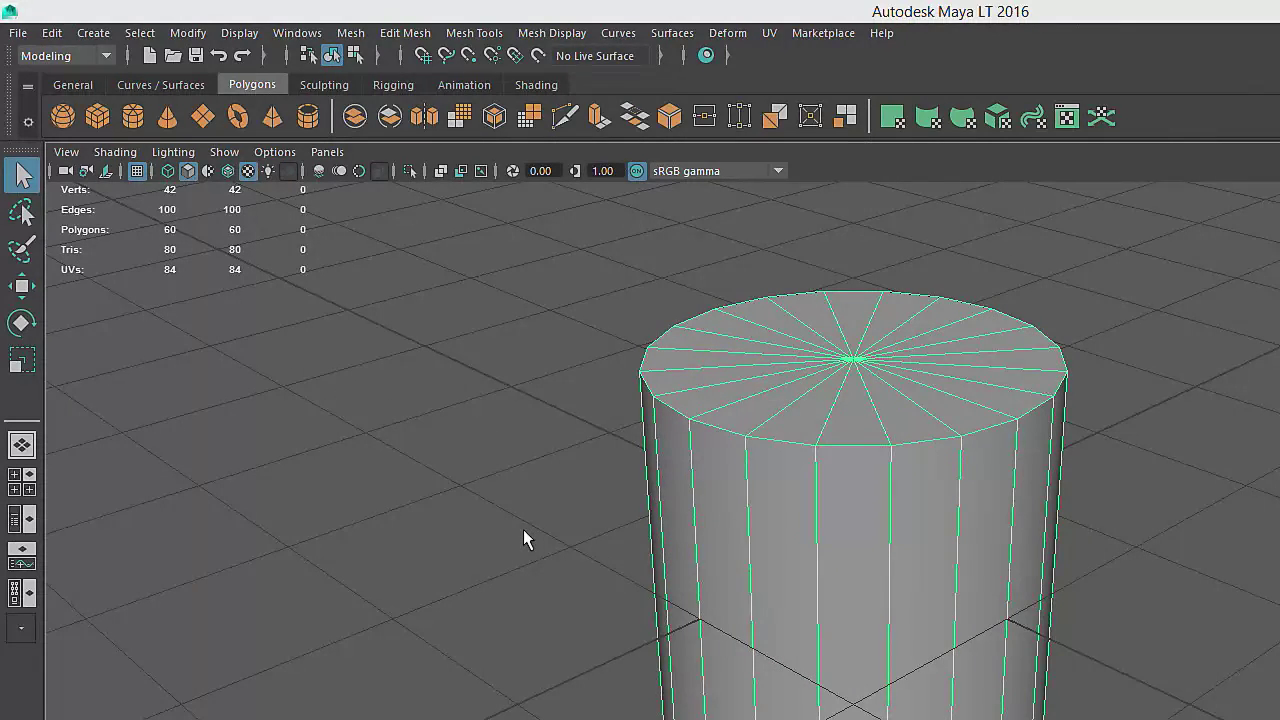
click(524, 531)
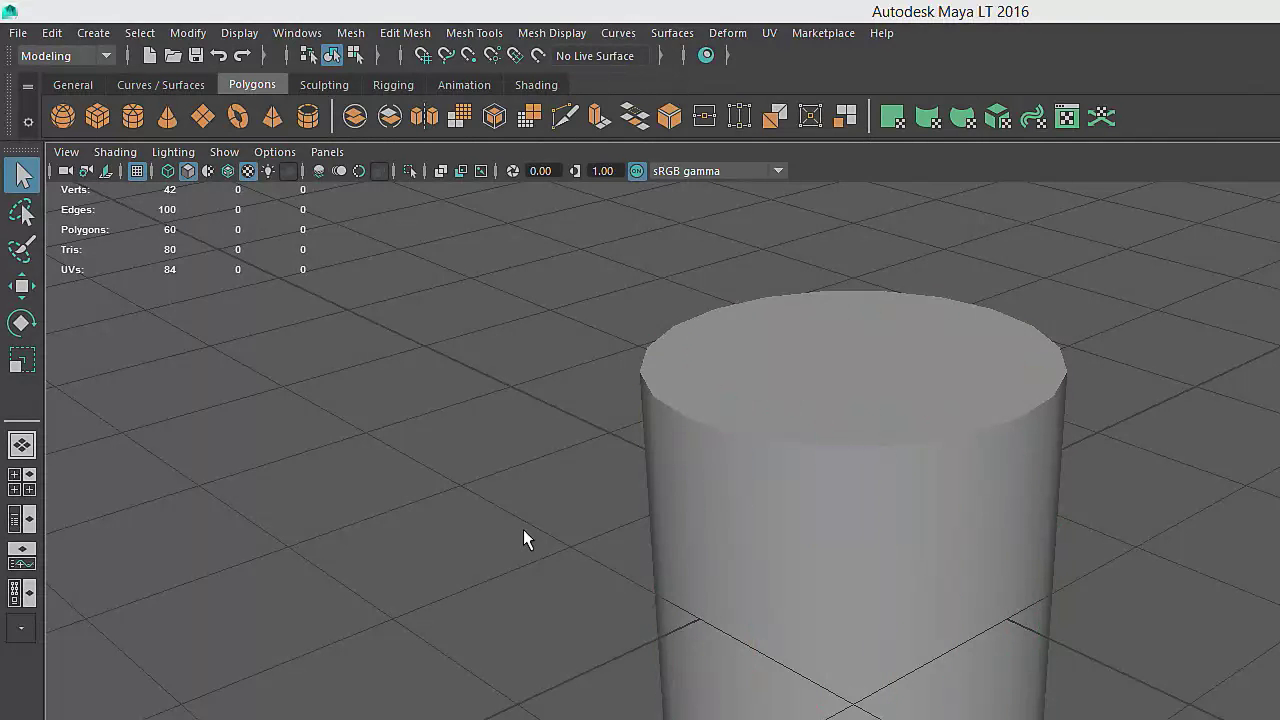